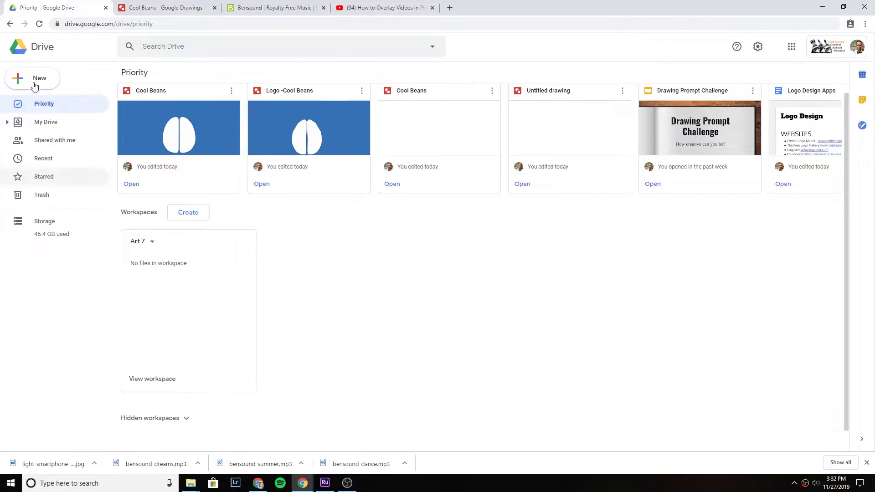
Step: Create a new blank Google Drawings file from Drive's New > More menu
click(34, 80)
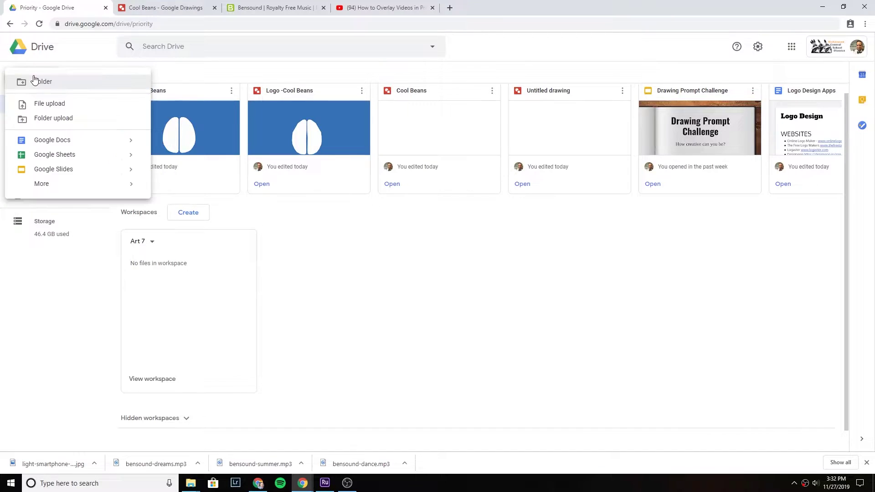
mouse_move(41, 187)
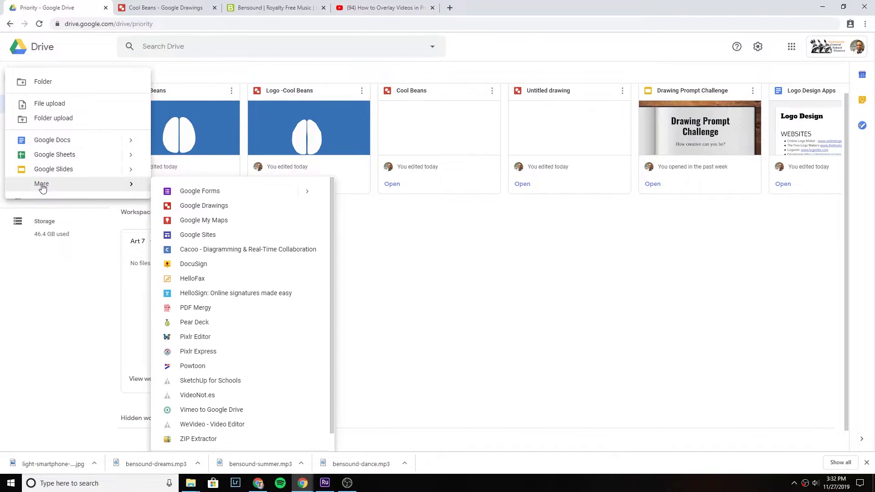
click(205, 207)
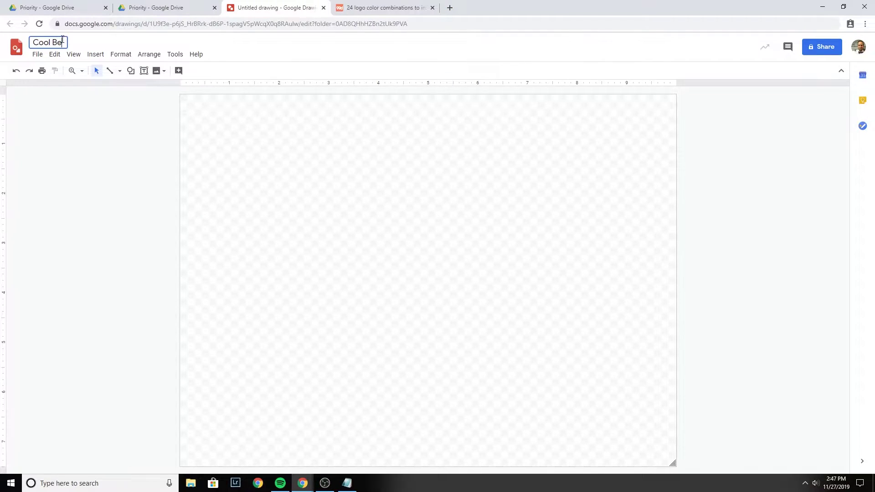
Step: Rename the Untitled drawing to 'Cool Beans'
text(ans)
key(Return)
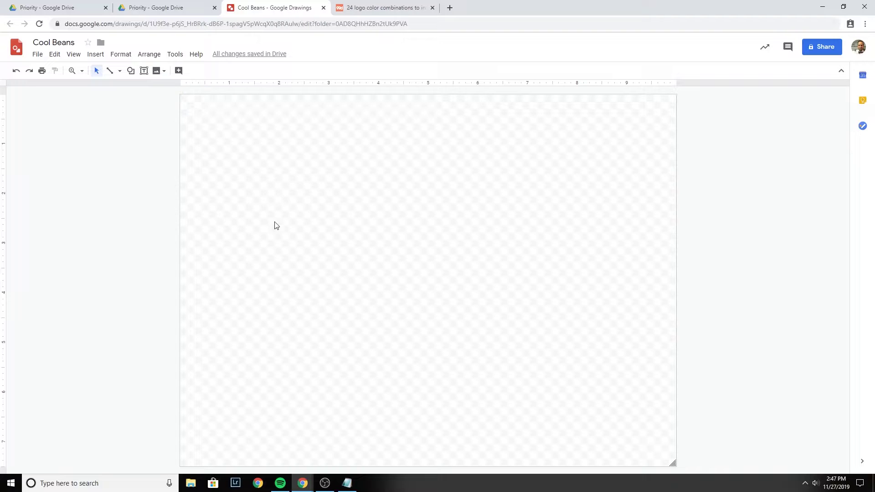
Step: Set the canvas background to the custom hex colour #2673B8, copied from the notes
right_click(211, 159)
mouse_move(261, 252)
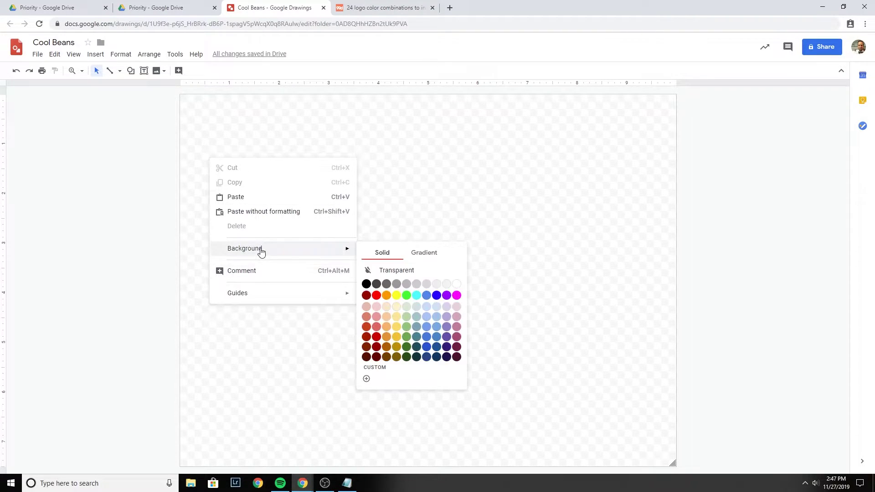
click(395, 370)
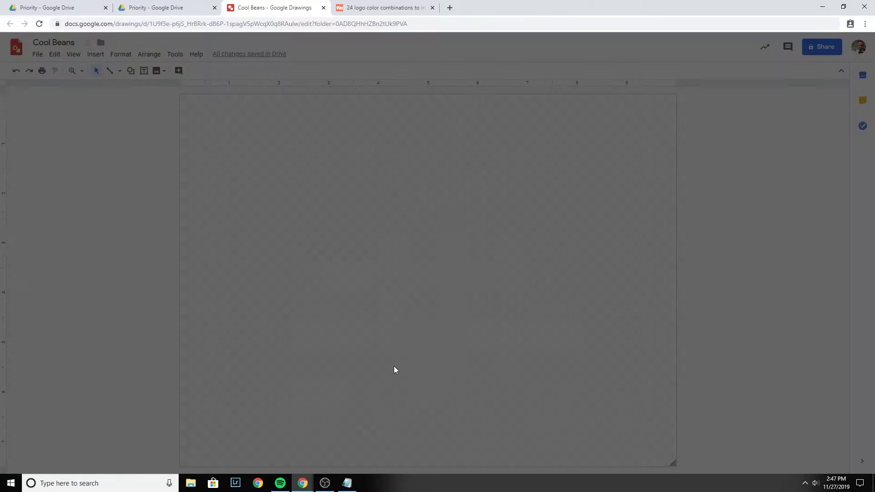
click(347, 483)
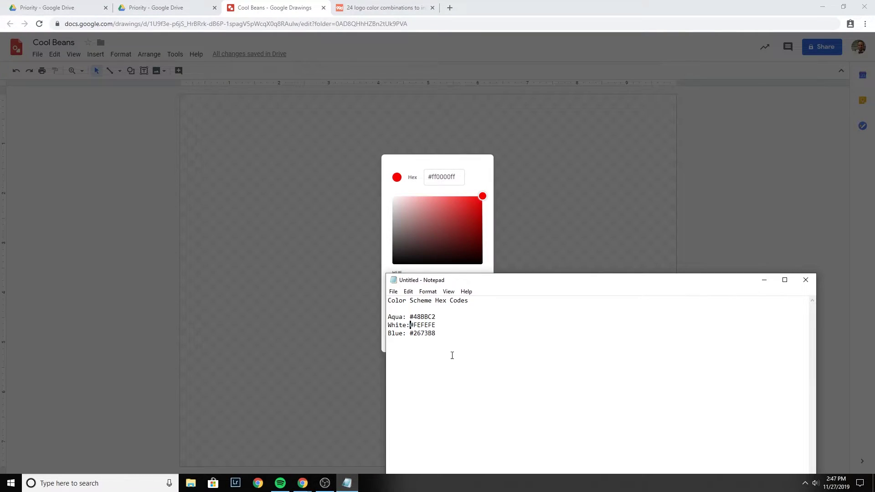
drag(437, 333, 410, 333)
key(ctrl+c)
drag(460, 177, 430, 175)
key(ctrl+v)
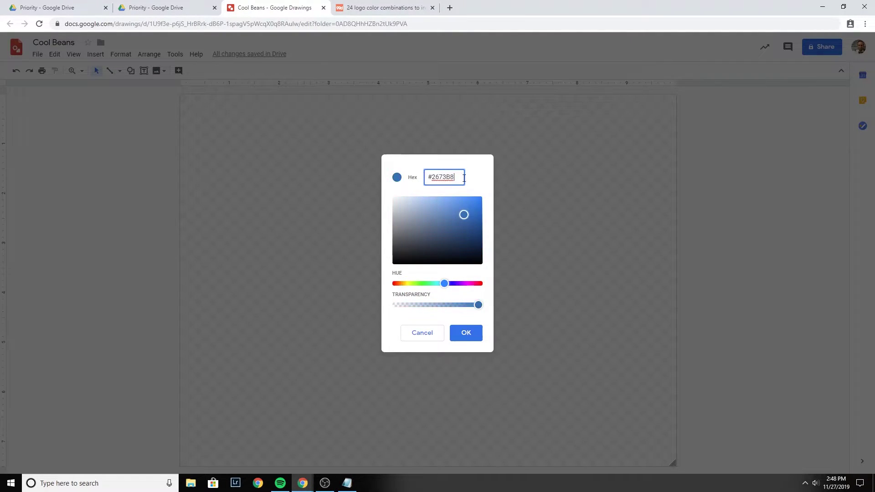
click(460, 336)
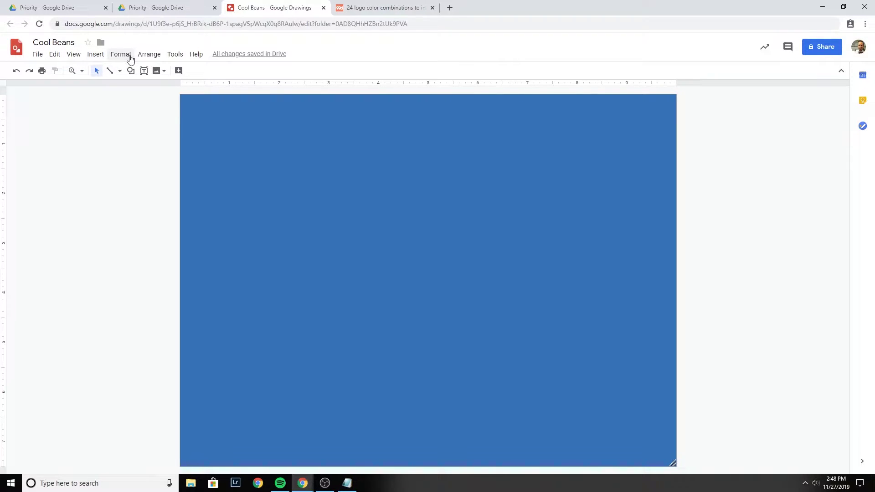
Step: Look through the Tools menu without choosing anything, then show the Line tool's line types
click(176, 55)
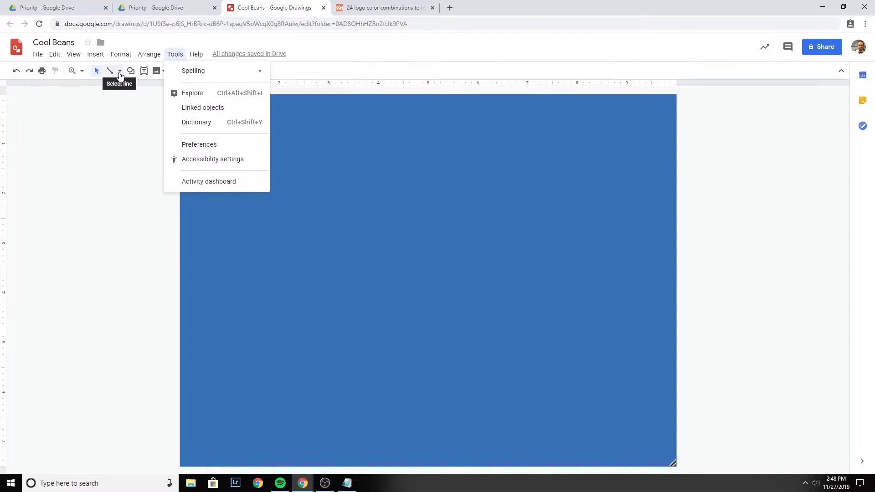
click(245, 47)
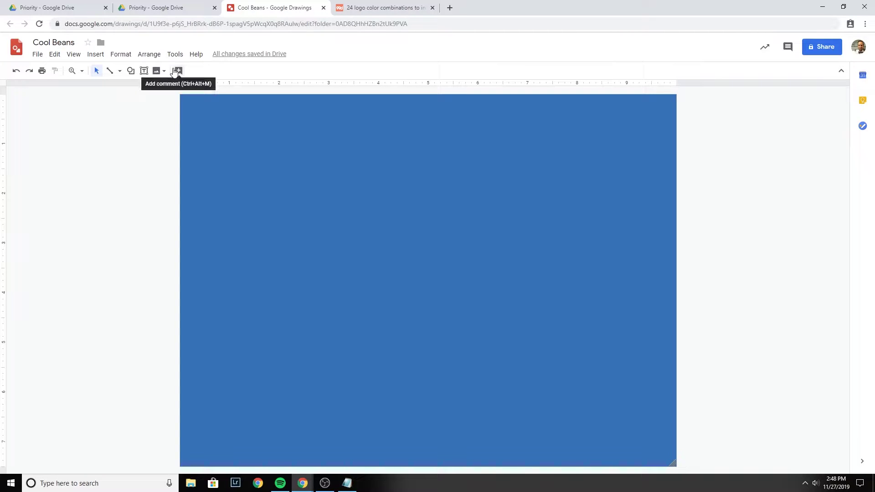
click(119, 70)
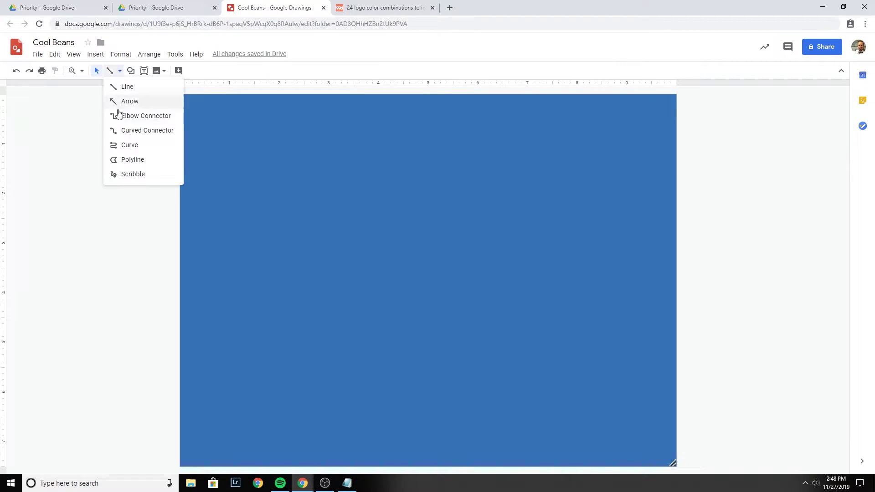
Step: Draw a closed polyline half-bean with a curved left side and a straight right edge
click(126, 161)
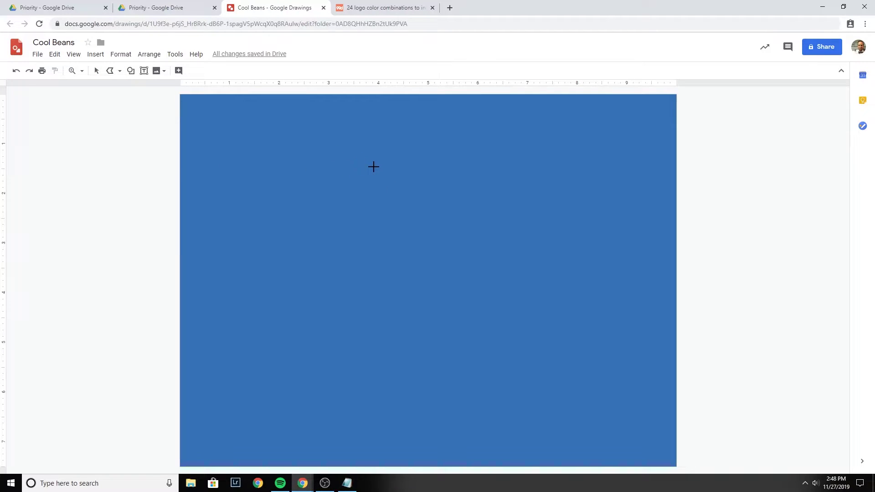
click(374, 167)
mouse_move(353, 177)
mouse_down()
mouse_move(332, 208)
mouse_move(326, 241)
mouse_up()
mouse_move(324, 256)
mouse_down()
mouse_move(351, 297)
mouse_move(339, 289)
mouse_move(344, 296)
mouse_move(385, 305)
mouse_up()
mouse_move(389, 300)
mouse_down()
mouse_move(398, 246)
mouse_move(389, 182)
mouse_move(375, 167)
mouse_up()
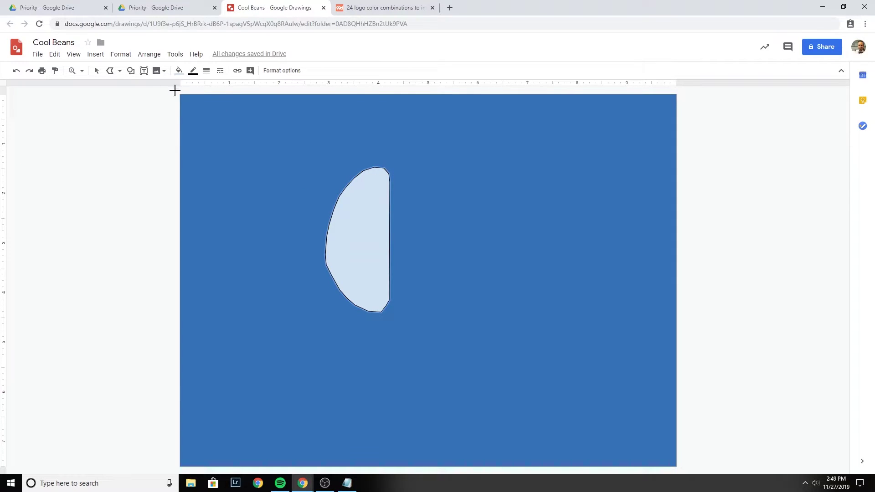
Step: Make the half-bean's border transparent and reselect the shape
click(196, 77)
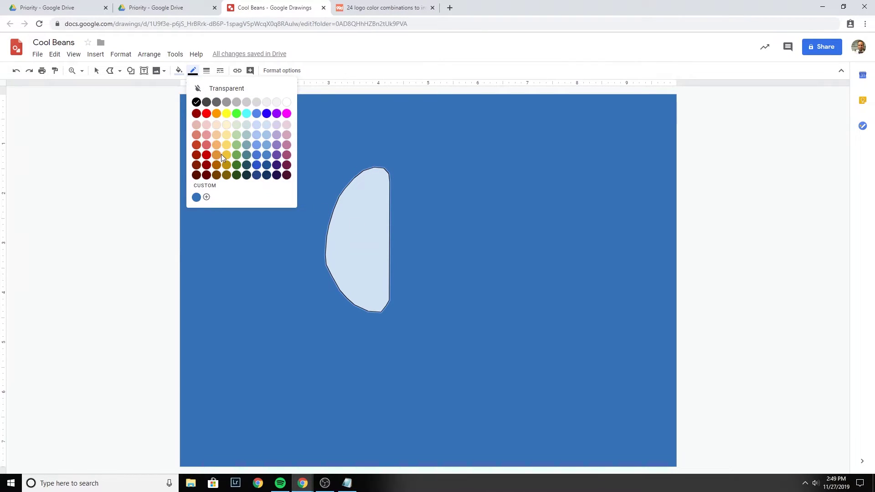
click(229, 89)
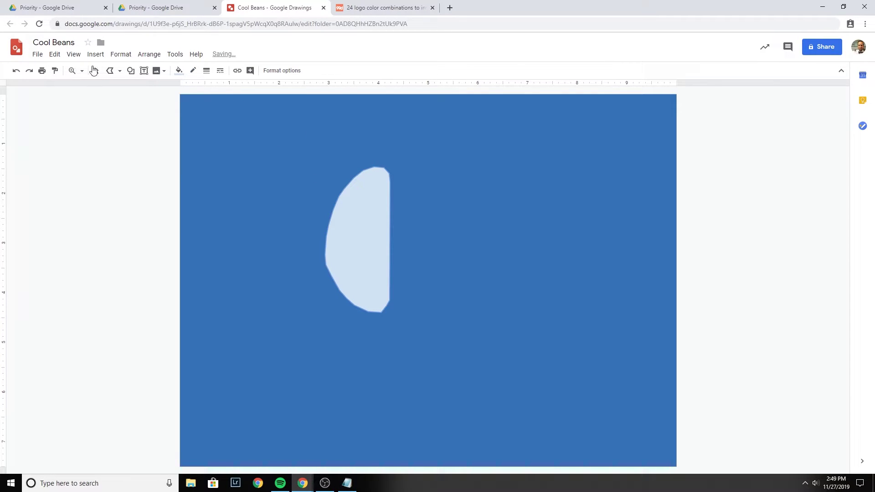
click(216, 158)
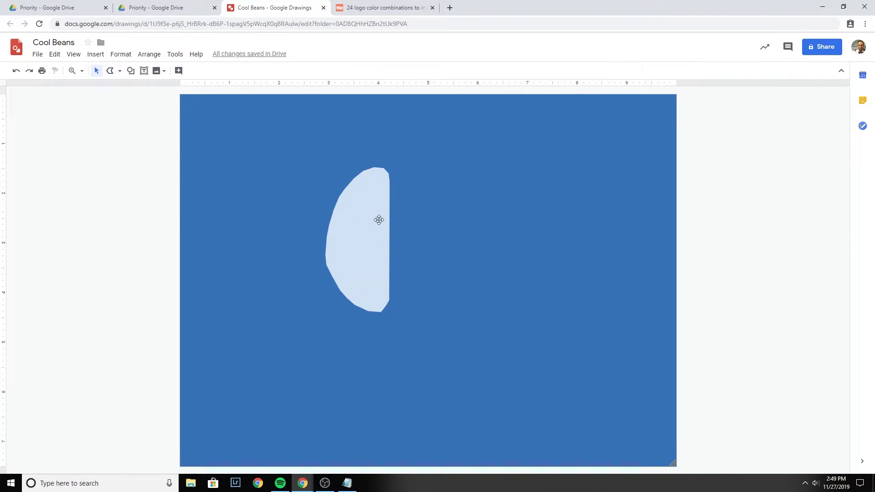
click(348, 221)
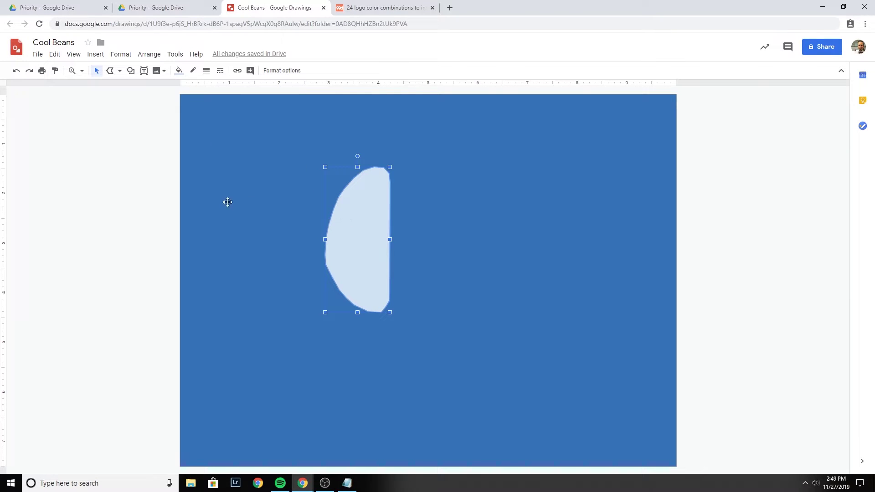
Step: Fill the half-bean with the custom white hex colour #FEFEFE, copied from the notes
click(179, 70)
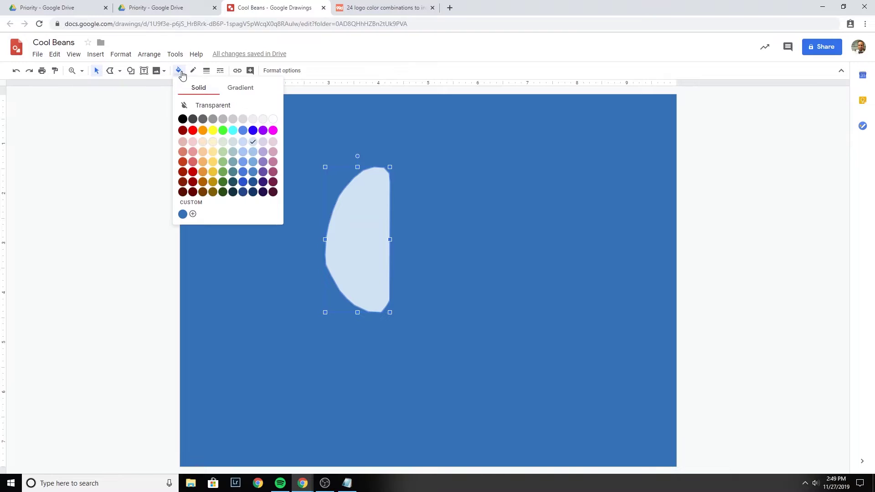
click(188, 211)
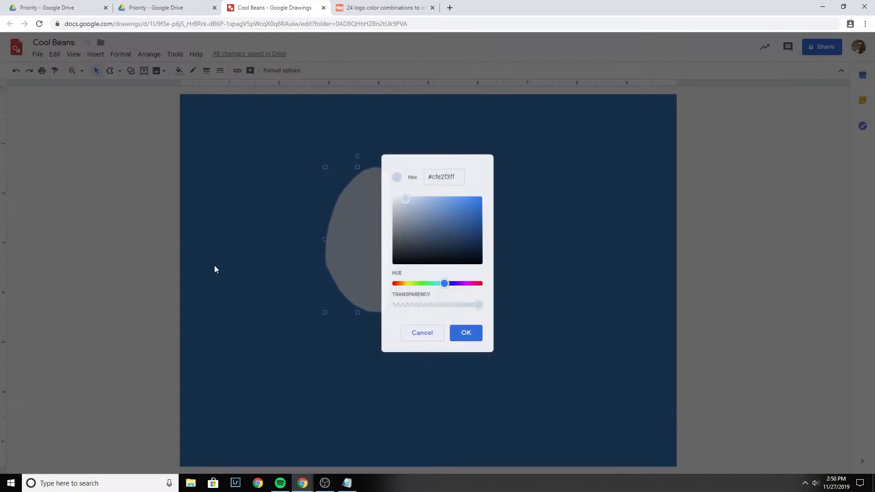
click(347, 482)
drag(437, 325, 412, 323)
key(ctrl+c)
click(455, 178)
drag(455, 178, 427, 176)
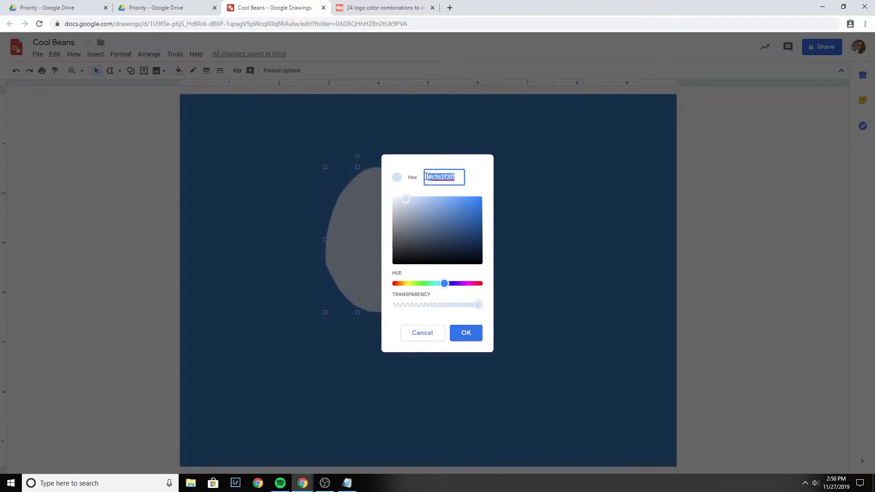
key(ctrl+v)
click(469, 335)
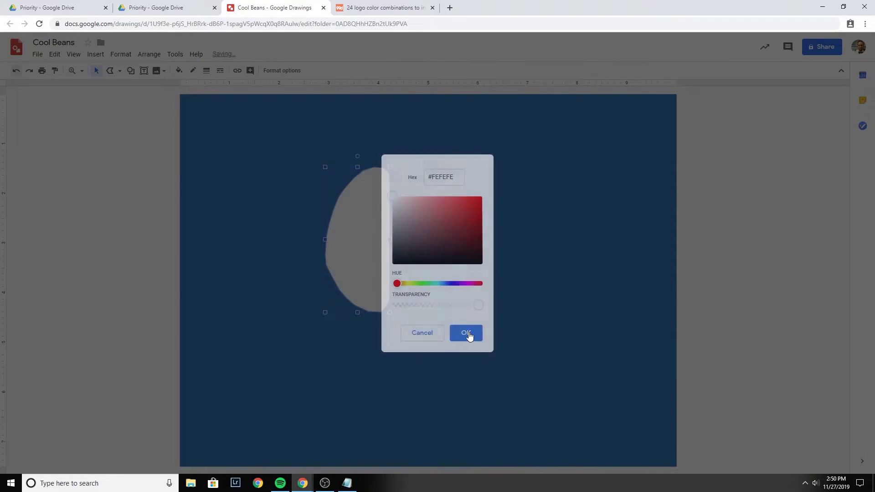
click(464, 270)
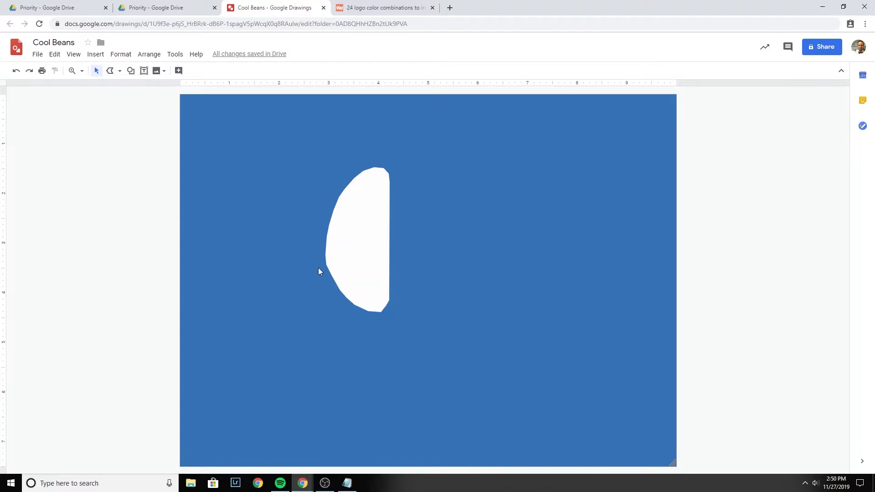
Step: Add an edit point on the half-bean's lower-left curve, then leave point editing
double_click(337, 290)
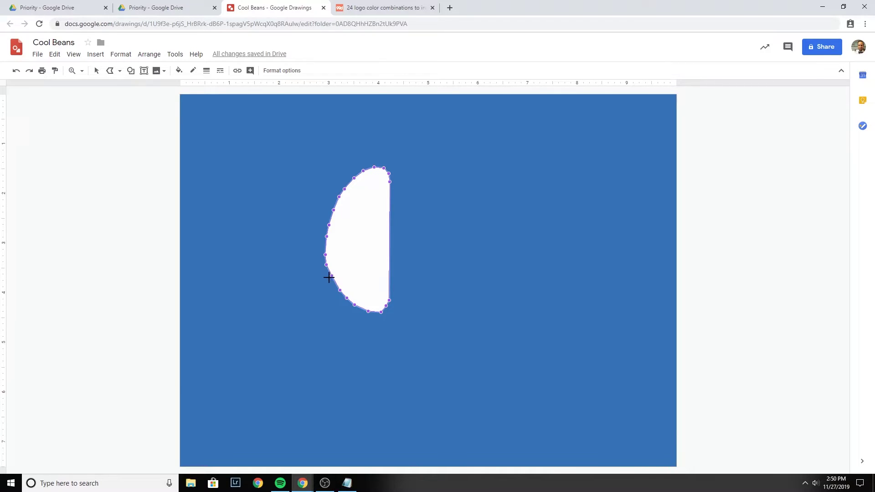
click(347, 298)
click(387, 234)
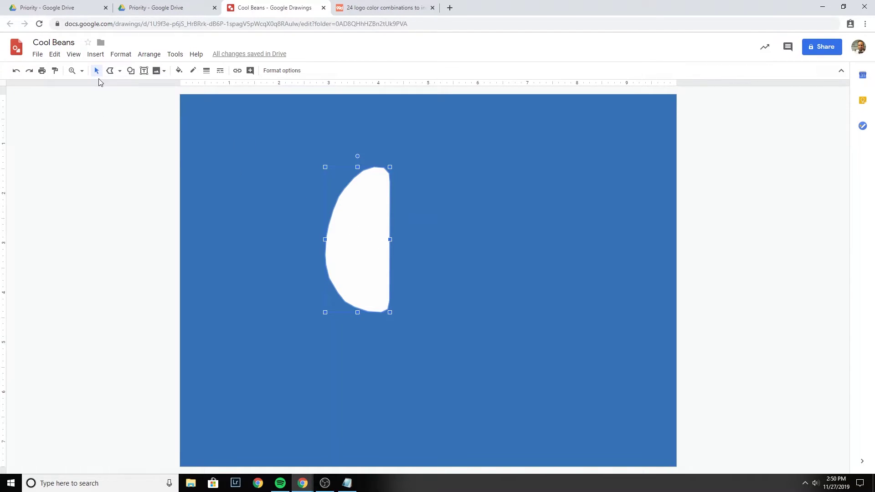
Step: Duplicate the half-bean, flip the copy horizontally, and drag it to the right
click(55, 54)
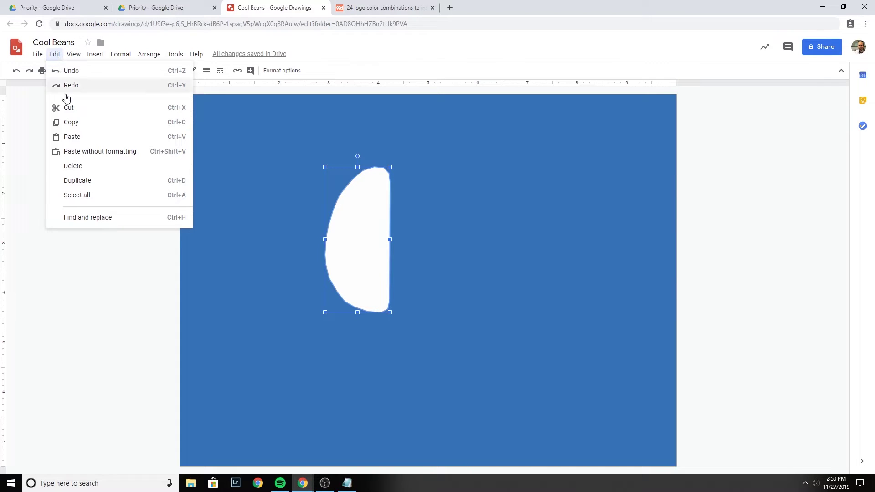
click(79, 182)
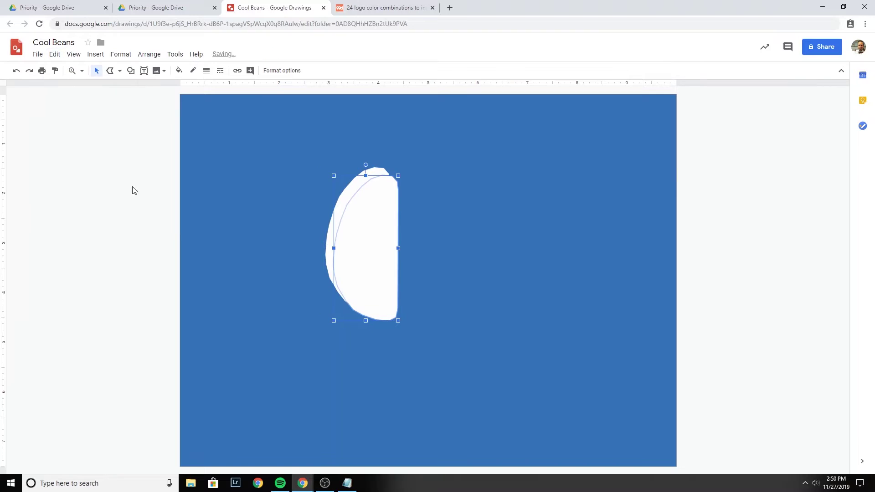
right_click(365, 230)
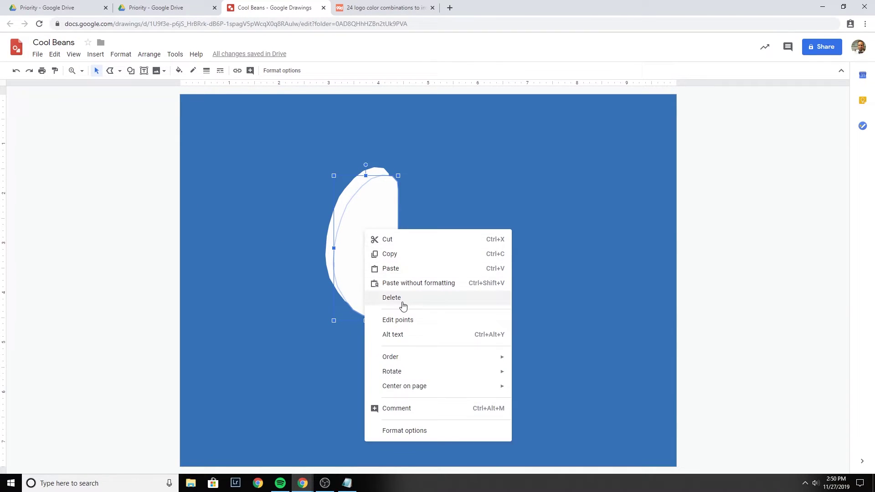
mouse_move(483, 373)
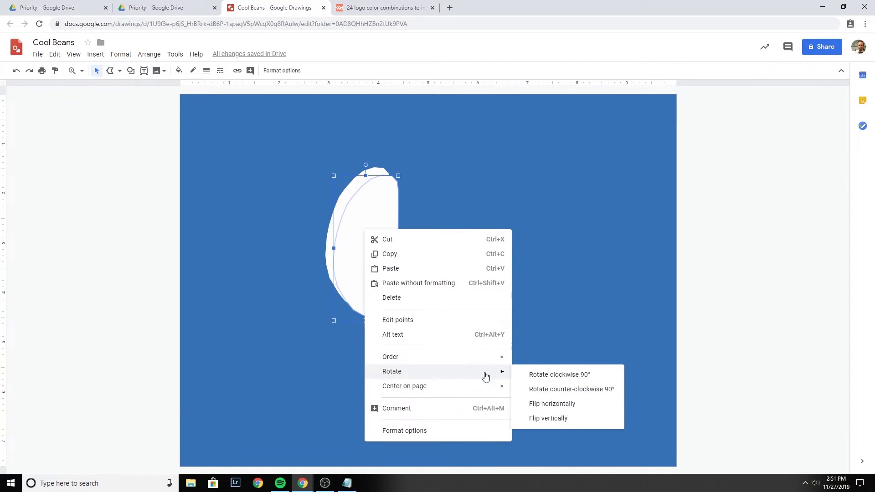
click(552, 404)
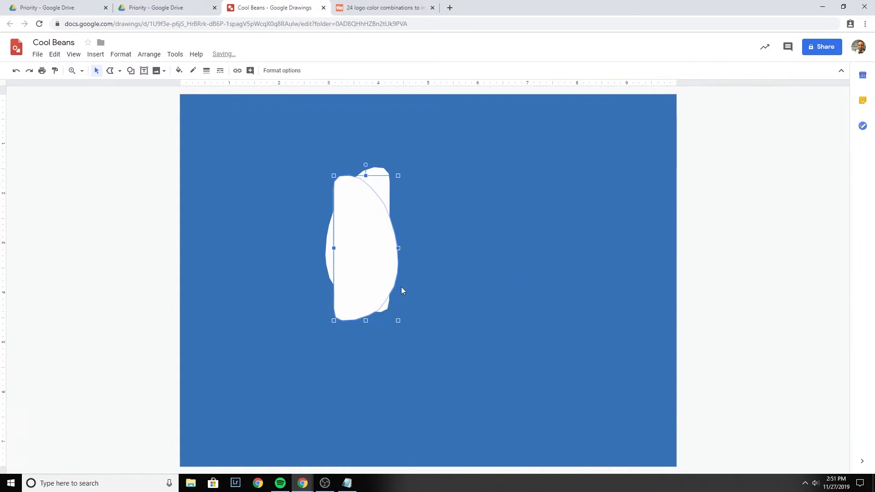
drag(360, 250, 421, 245)
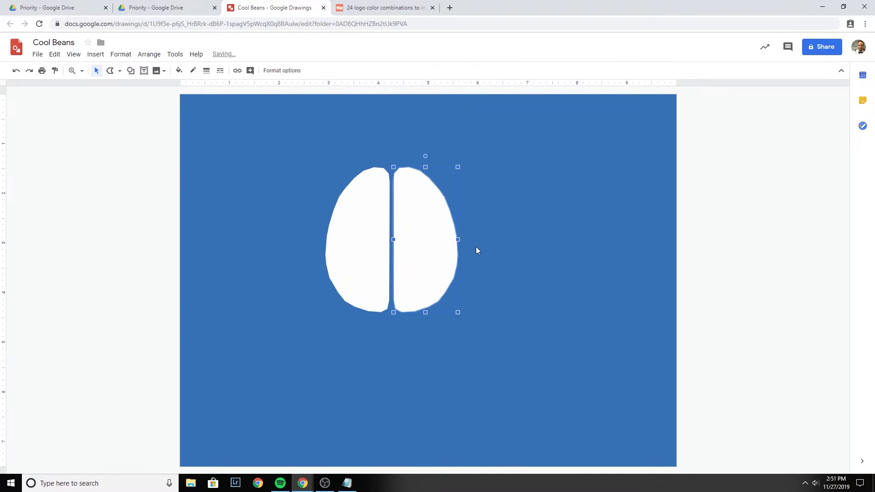
Step: Place the copy beside the original and group the two bean halves
click(500, 276)
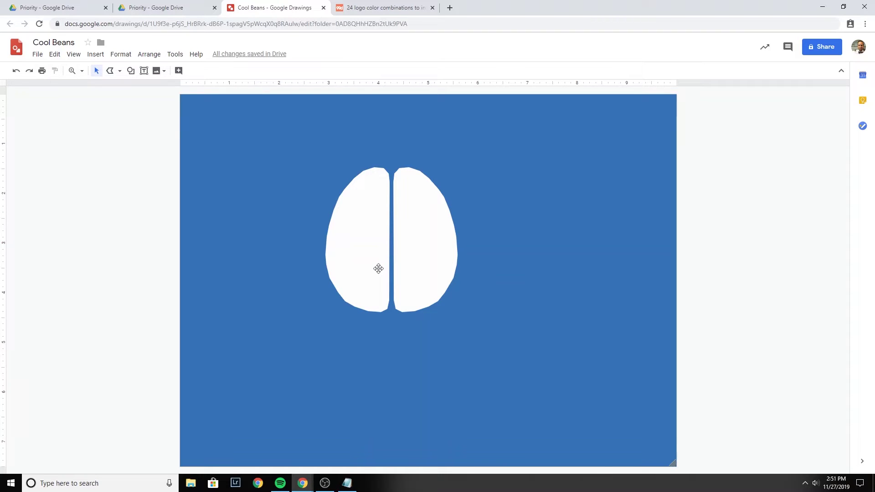
click(378, 269)
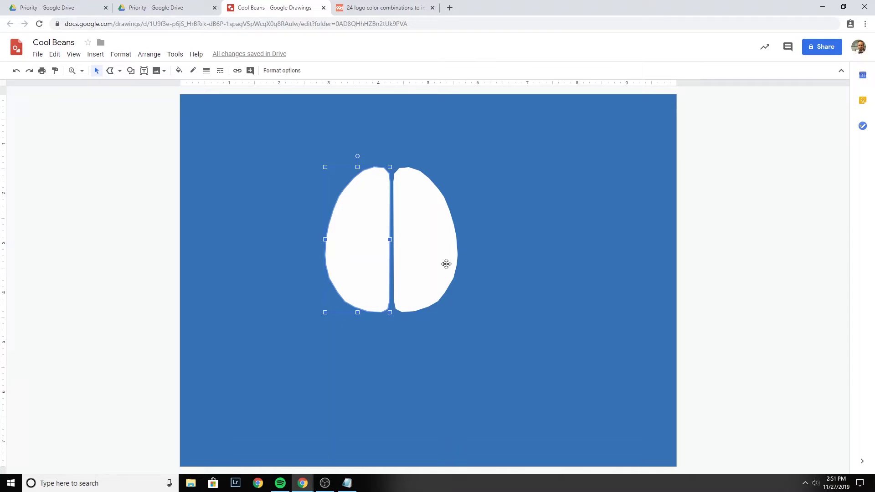
shift+click(446, 264)
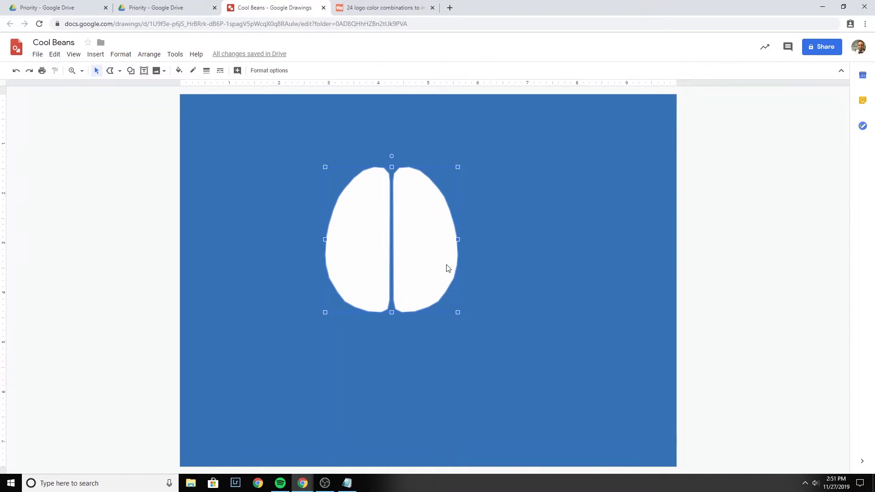
right_click(423, 232)
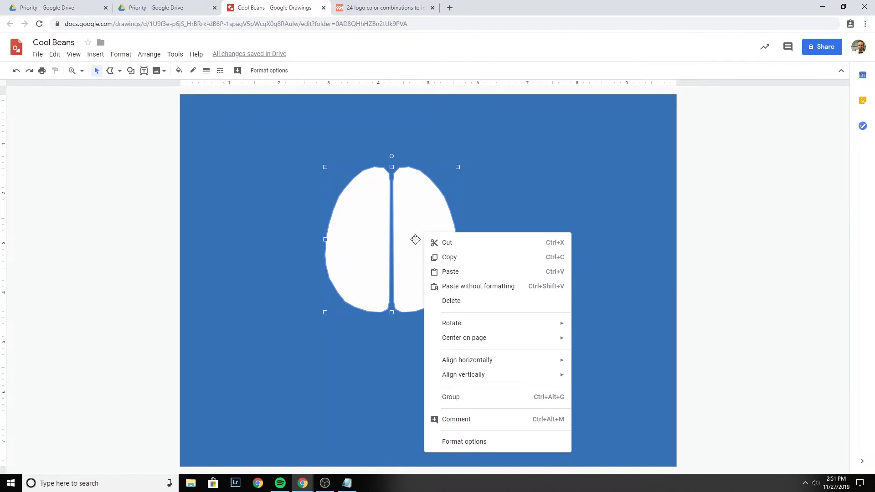
click(450, 397)
Step: Move the grouped bean to the page centre and raise it slightly
click(256, 258)
drag(357, 254, 395, 249)
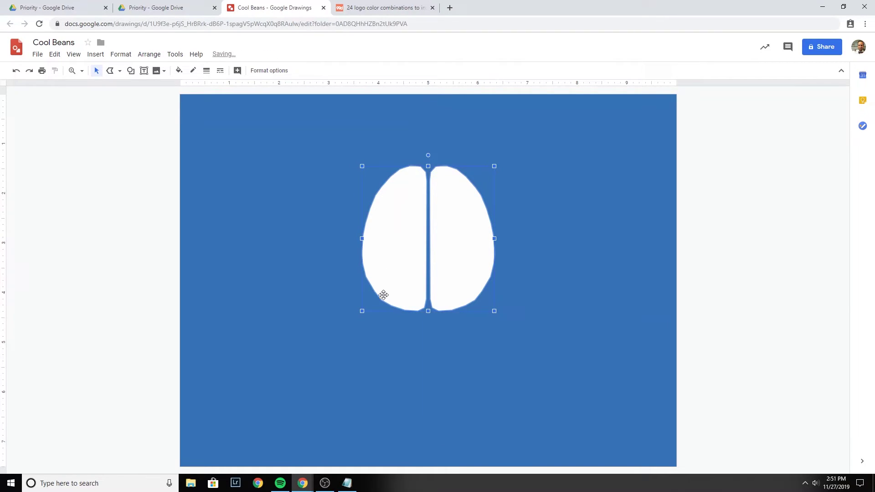
drag(379, 258, 381, 252)
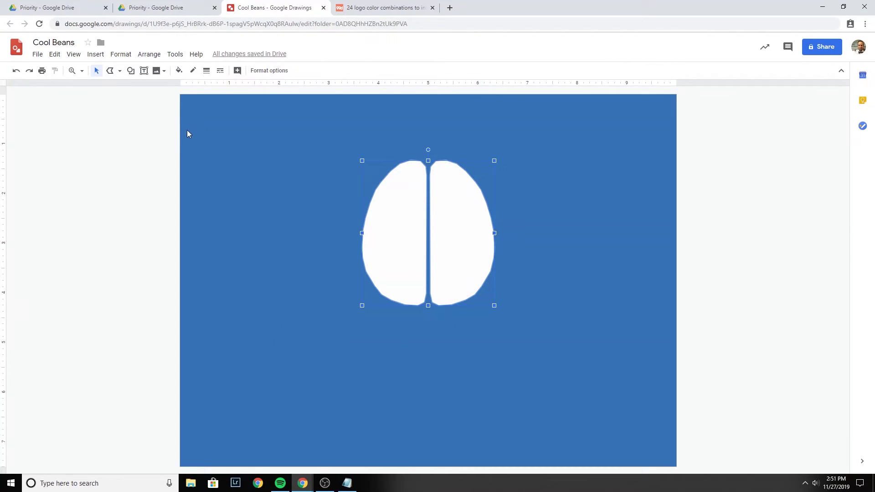
Step: Draw a text box beneath the bean and set its font to Londrina Solid
click(144, 73)
drag(324, 355, 569, 312)
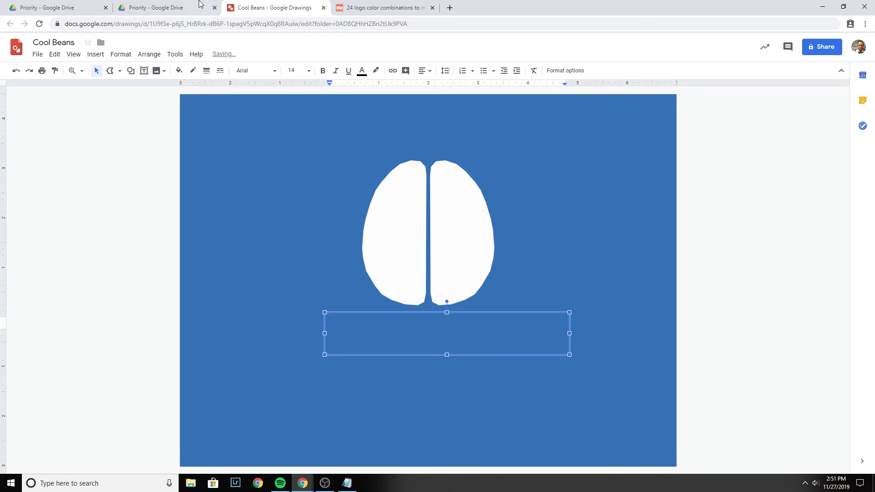
click(265, 70)
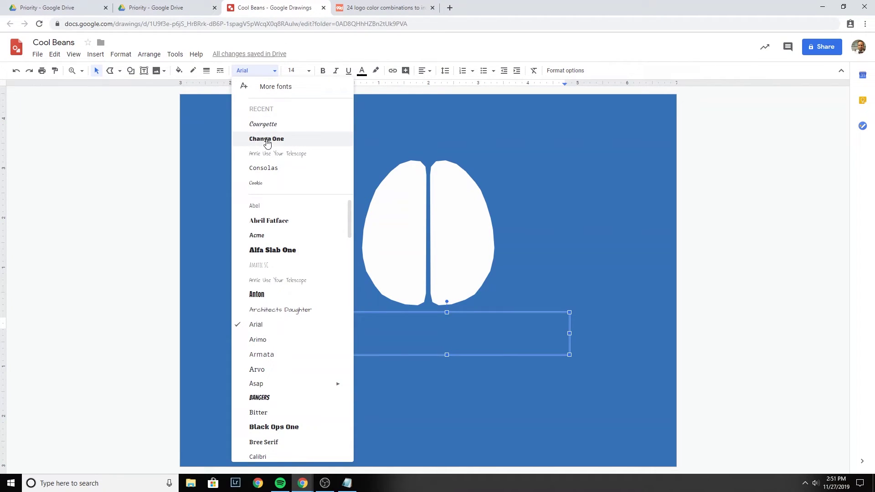
scroll(269, 276, down, 1)
scroll(266, 395, down, 5)
scroll(267, 396, down, 12)
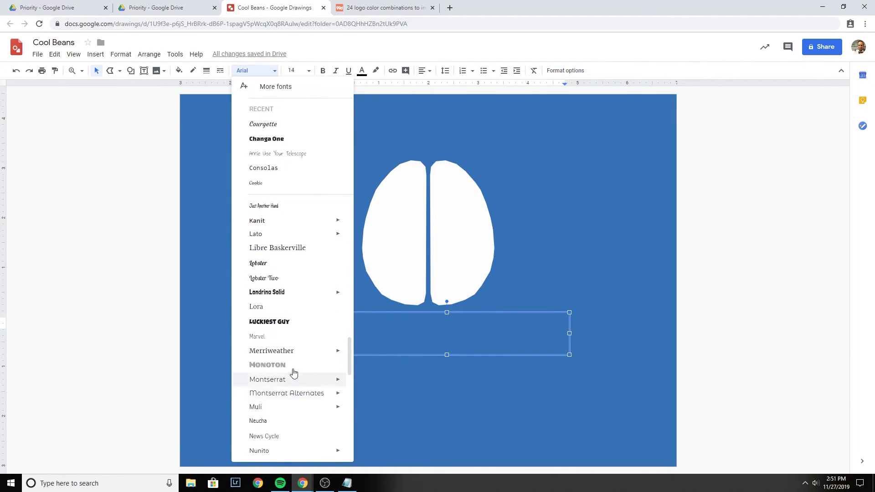
click(274, 294)
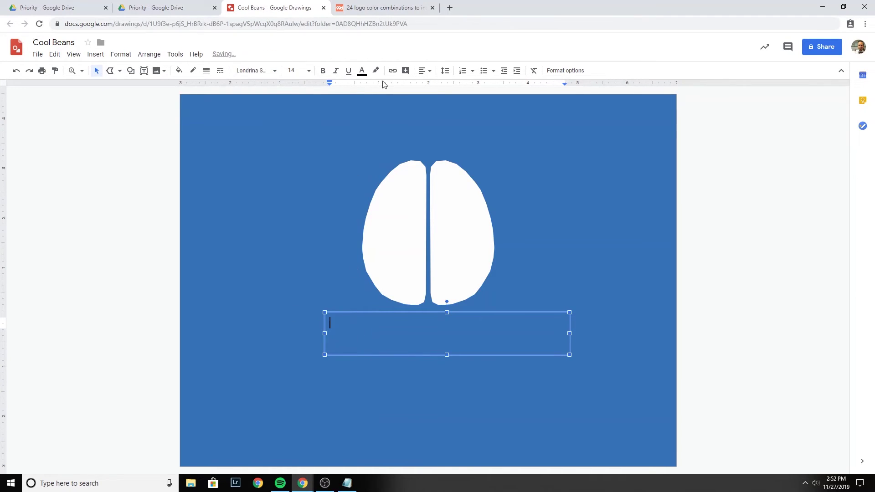
Step: Give the empty text box a custom text colour #48BBC2, pasted from Notepad, and font size 60
click(363, 76)
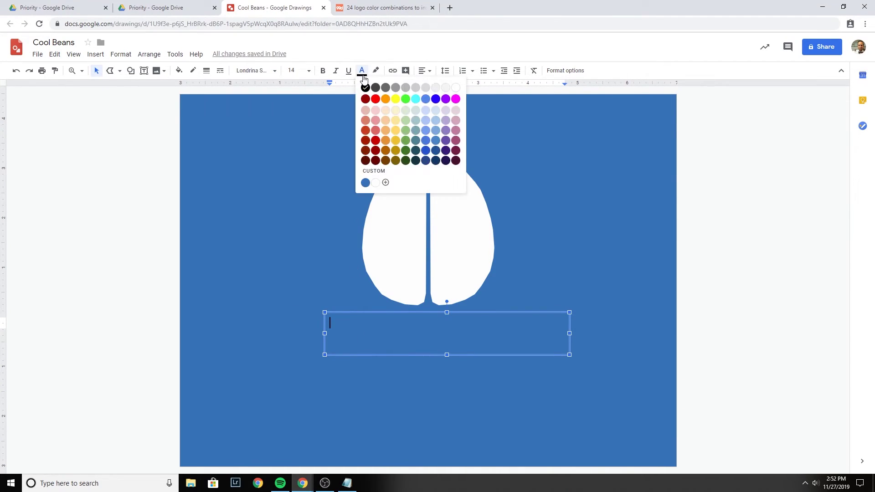
click(385, 183)
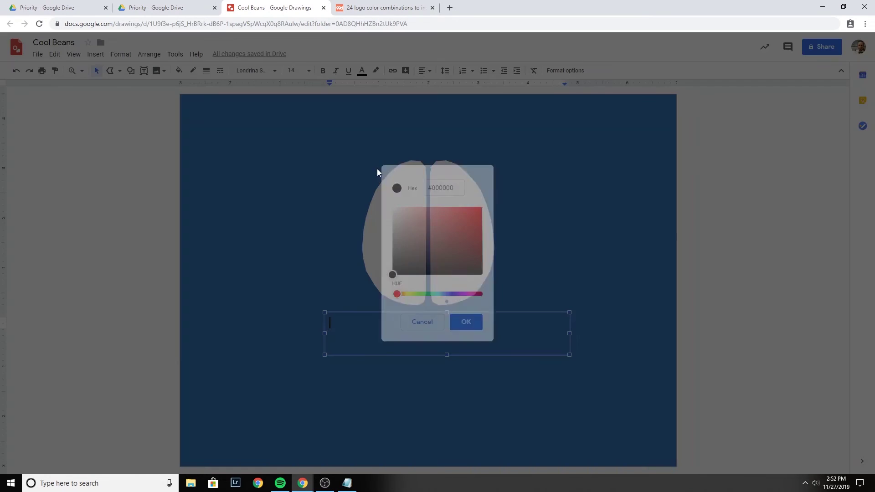
click(346, 484)
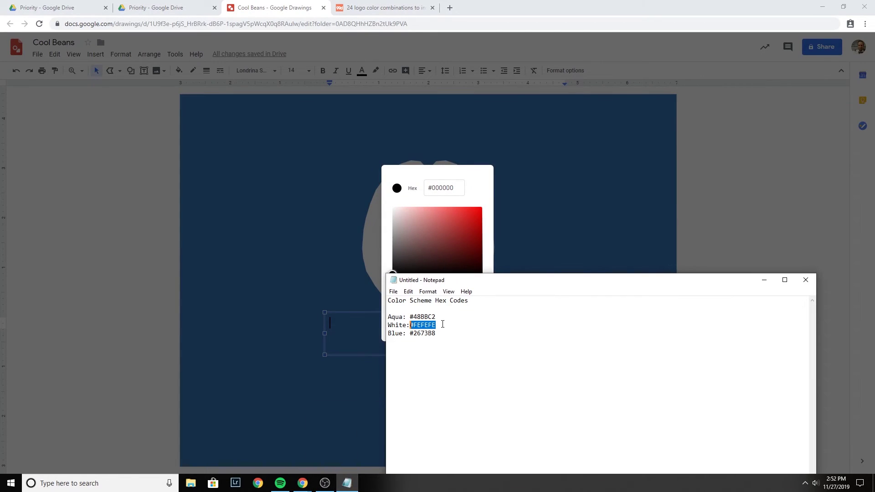
drag(437, 317, 414, 316)
key(ctrl+c)
click(458, 187)
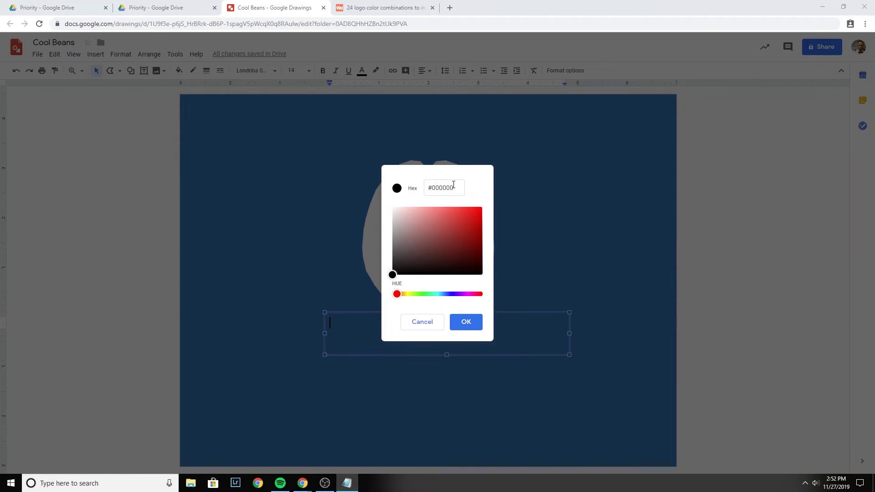
drag(455, 187, 426, 188)
key(ctrl+v)
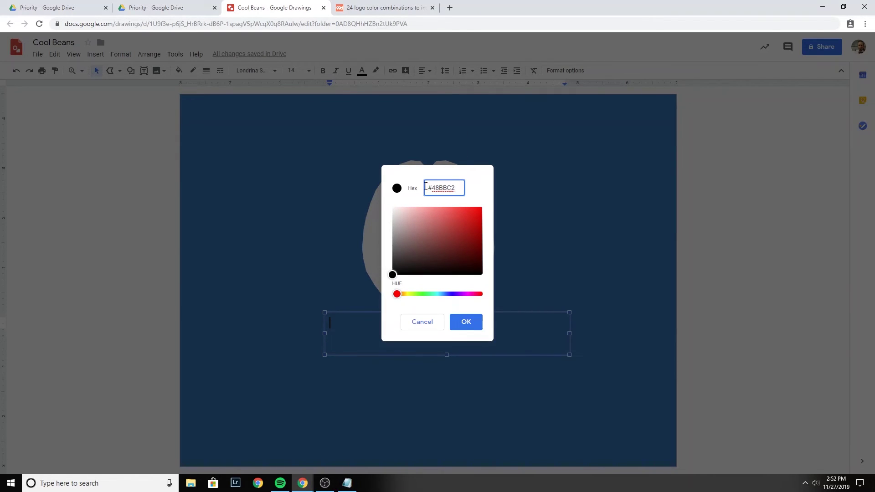
click(470, 323)
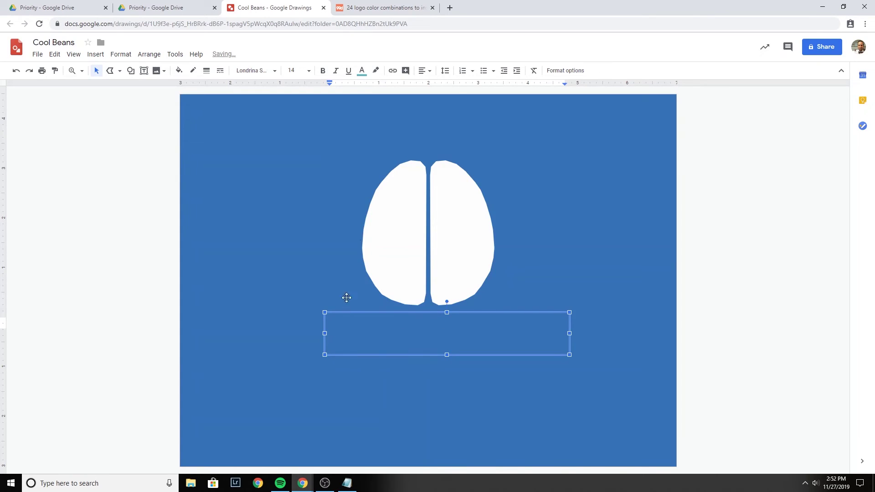
click(292, 70)
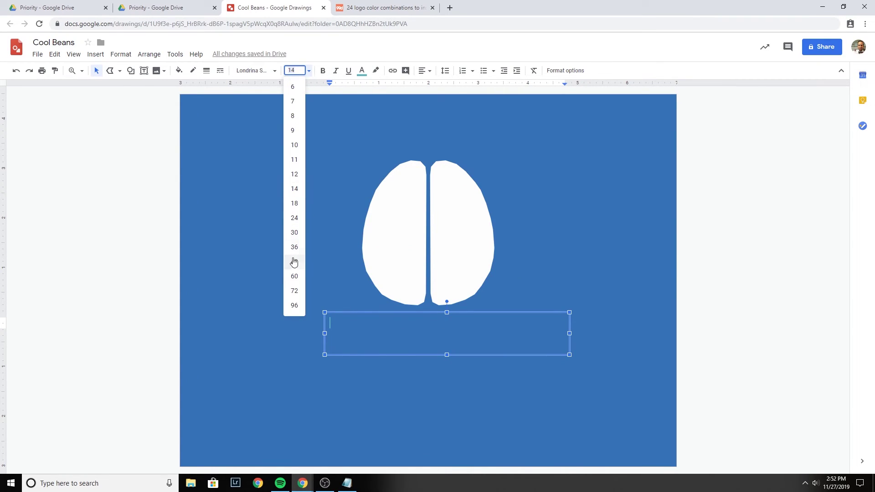
click(295, 277)
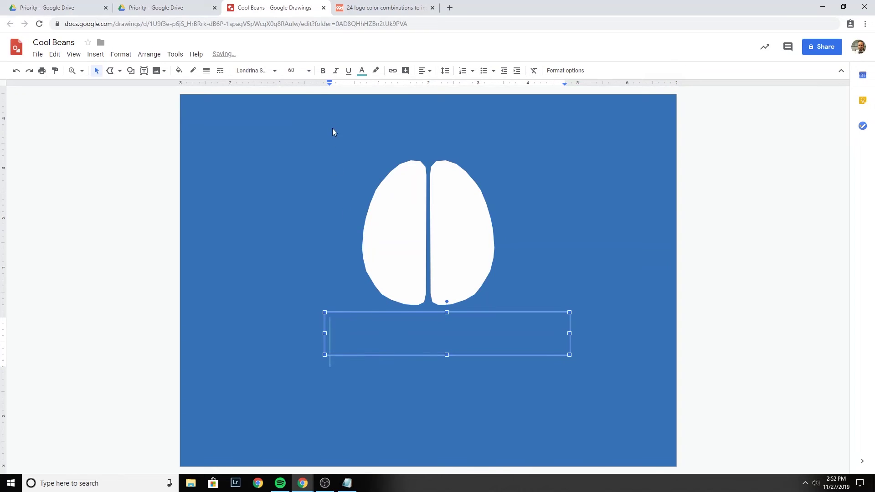